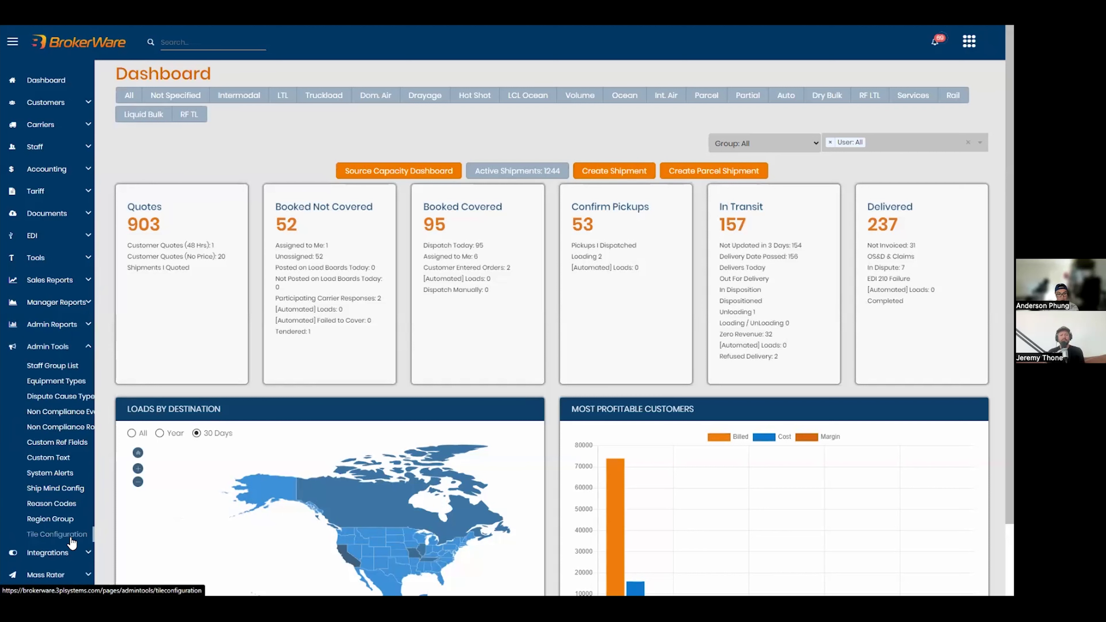
# - Open the In Transit load list from the dashboard and move the Cost column directly after Carrier
pyautogui.click(48, 348)
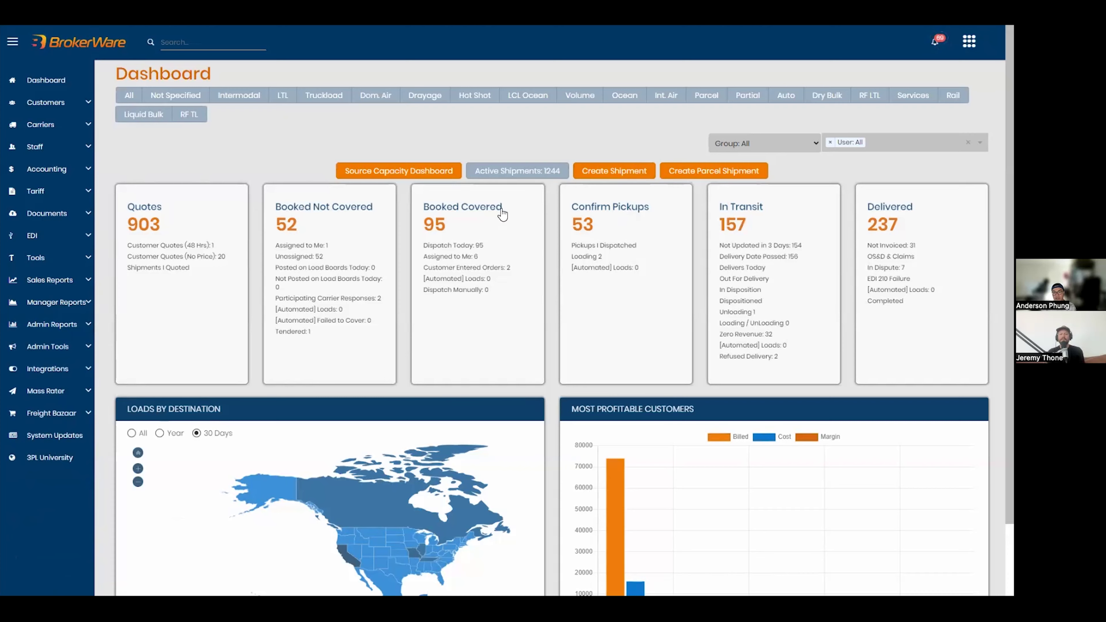
pyautogui.click(747, 216)
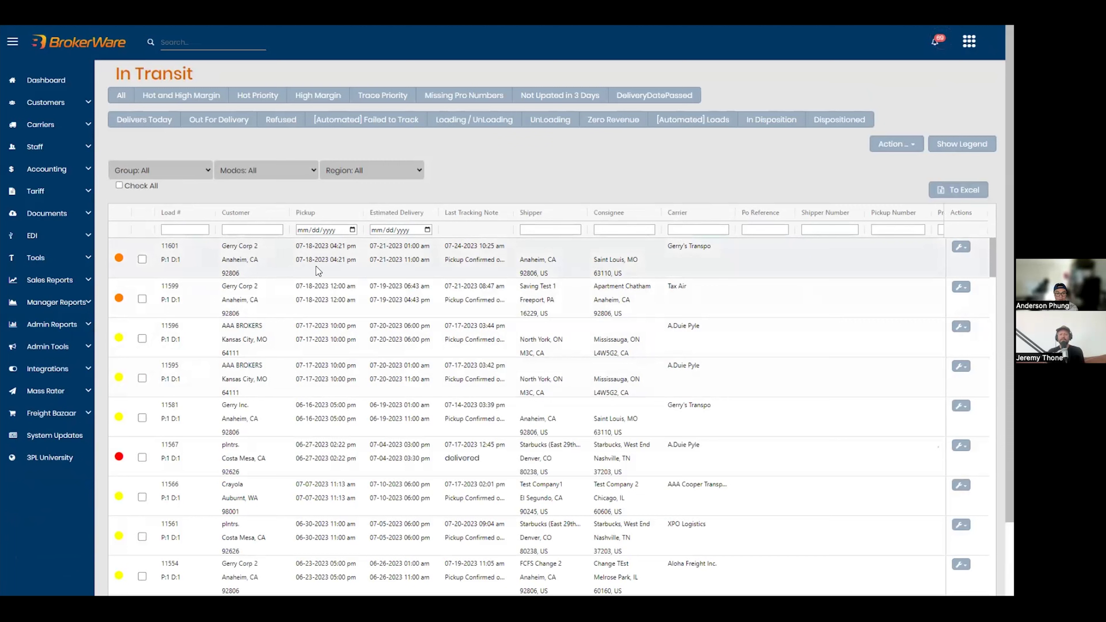
pyautogui.hscroll(1, 734, 332)
pyautogui.hscroll(5, 735, 334)
pyautogui.hscroll(-5, 578, 430)
pyautogui.hscroll(5, 540, 379)
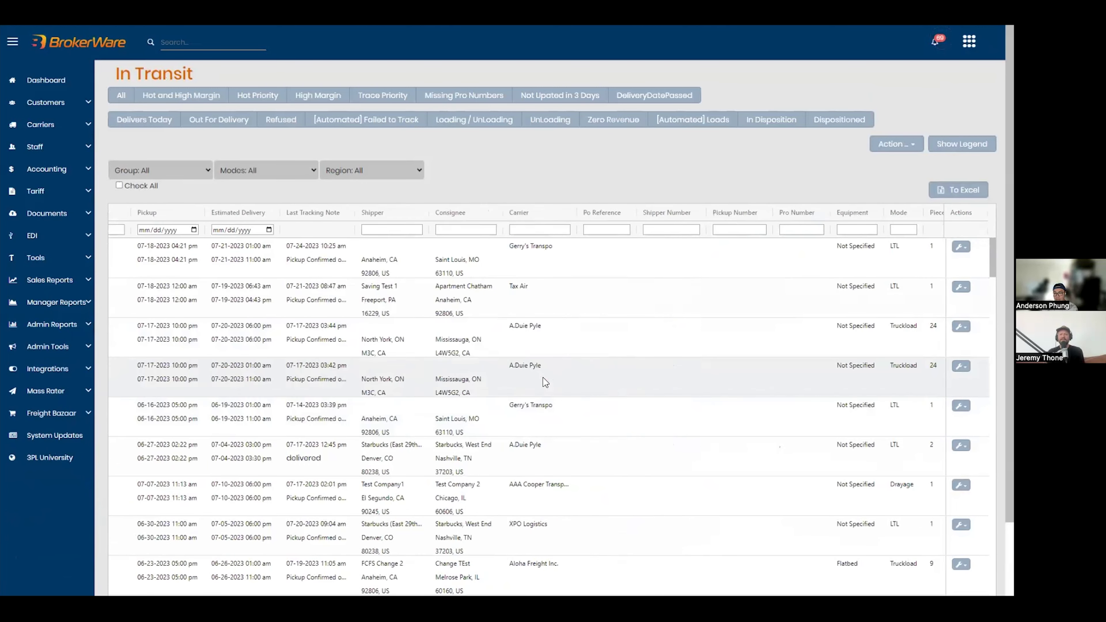
pyautogui.hscroll(10, 542, 382)
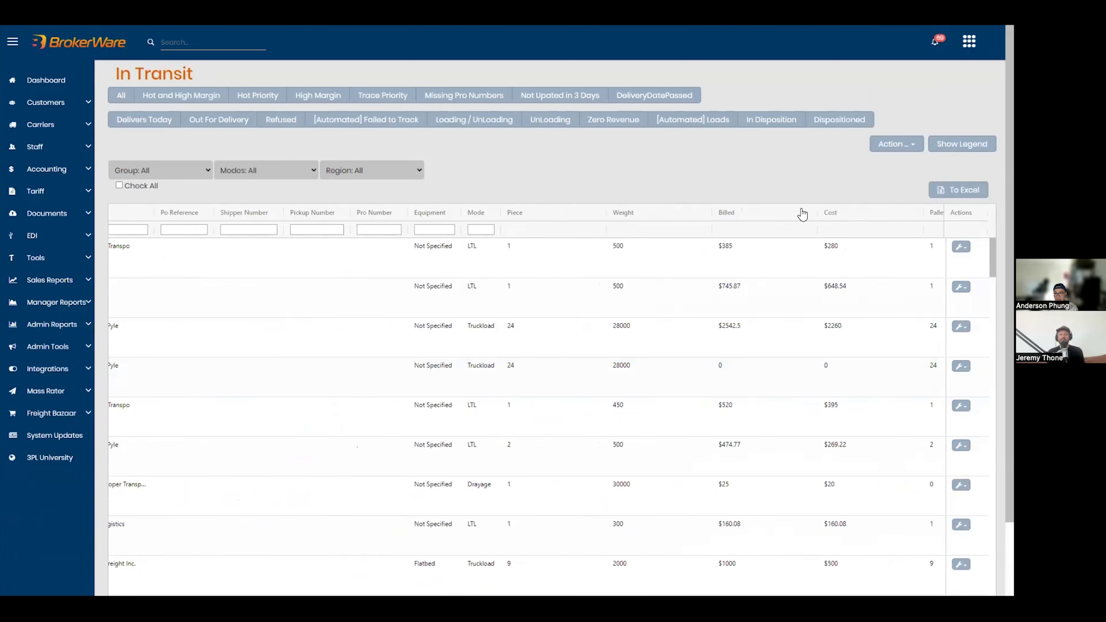
pyautogui.moveTo(835, 216); pyautogui.dragTo(418, 222)
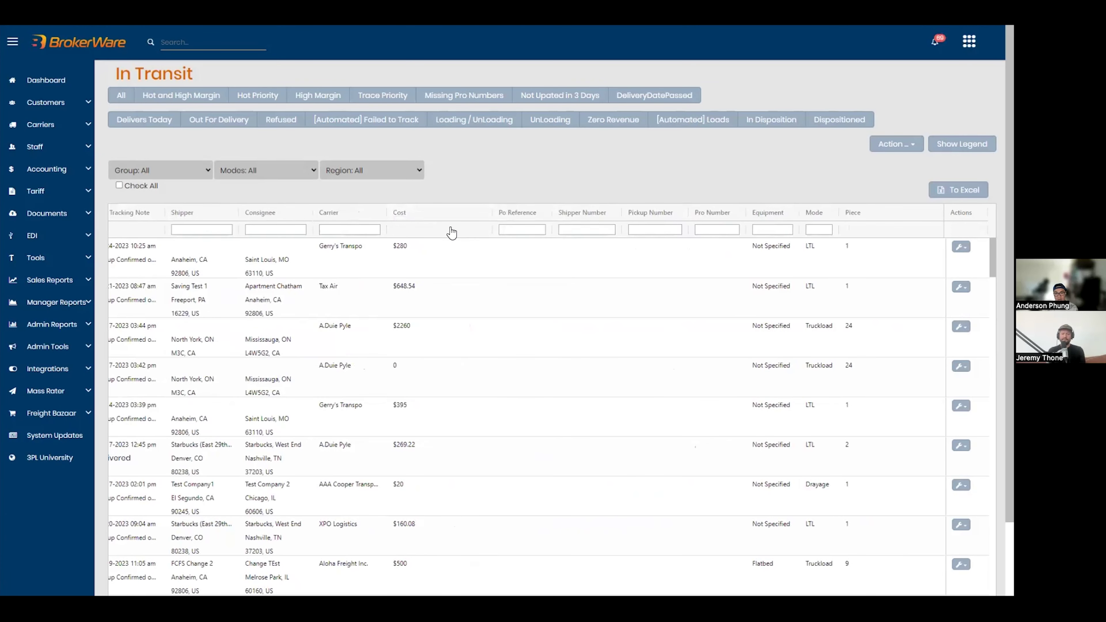
pyautogui.hscroll(-3, 849, 550)
pyautogui.hscroll(-5, 813, 541)
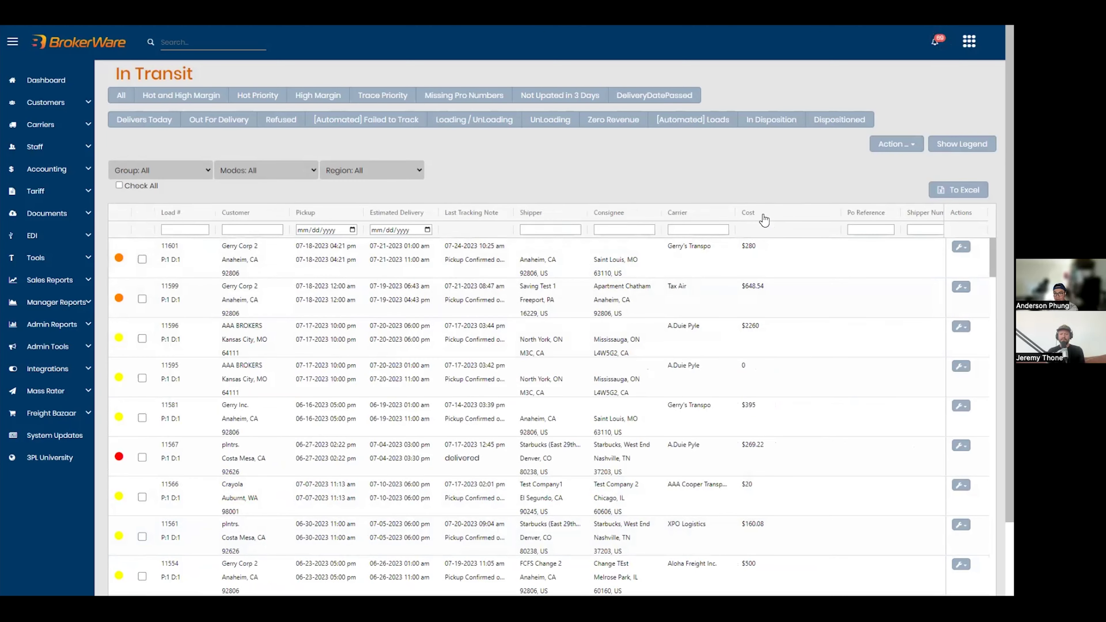
# - Sort the In Transit loads by Cost in ascending order, then in descending order, and look through them
pyautogui.click(762, 220)
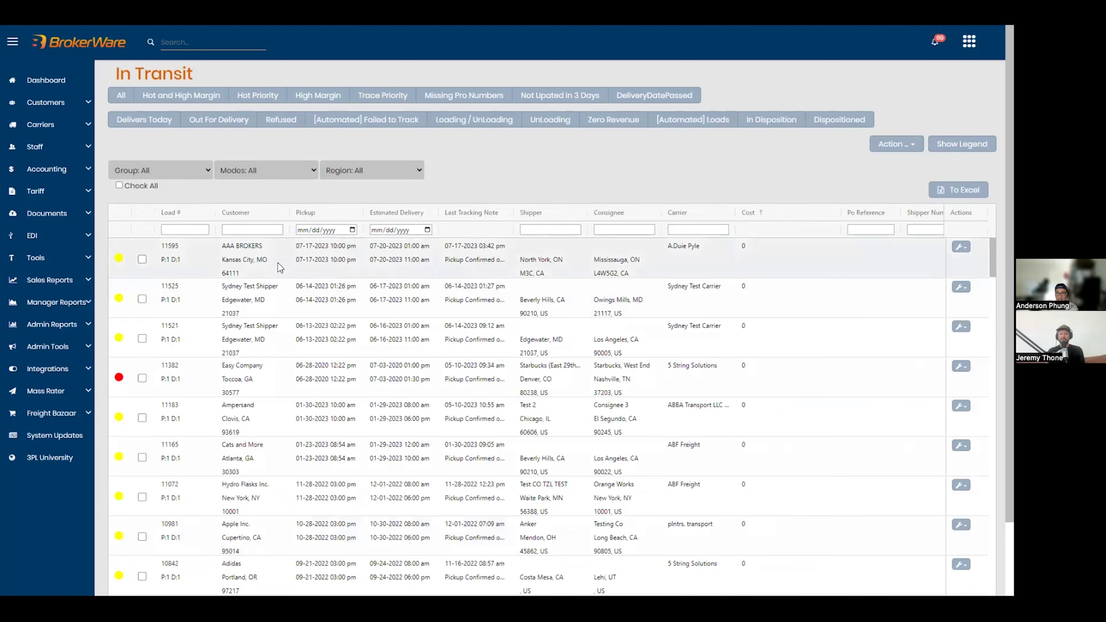
pyautogui.click(755, 222)
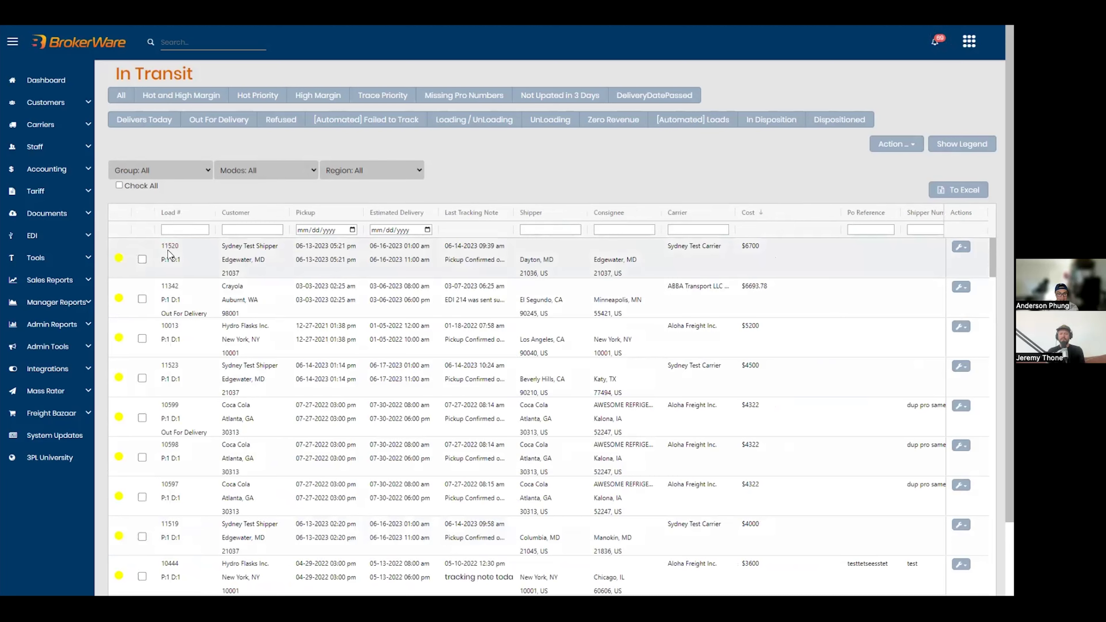
pyautogui.scroll(-5, 617, 418)
pyautogui.scroll(-3, 618, 418)
pyautogui.scroll(5, 740, 457)
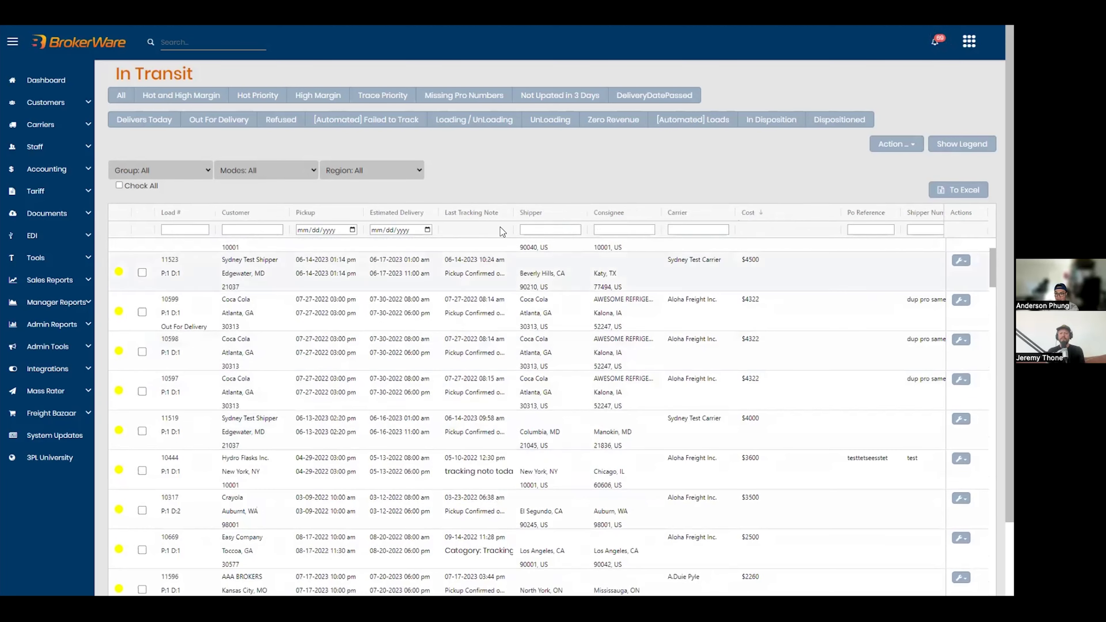
# - Move the Shipper Number column ahead of Po Reference and look through the In Transit loads
pyautogui.moveTo(923, 212); pyautogui.dragTo(823, 216)
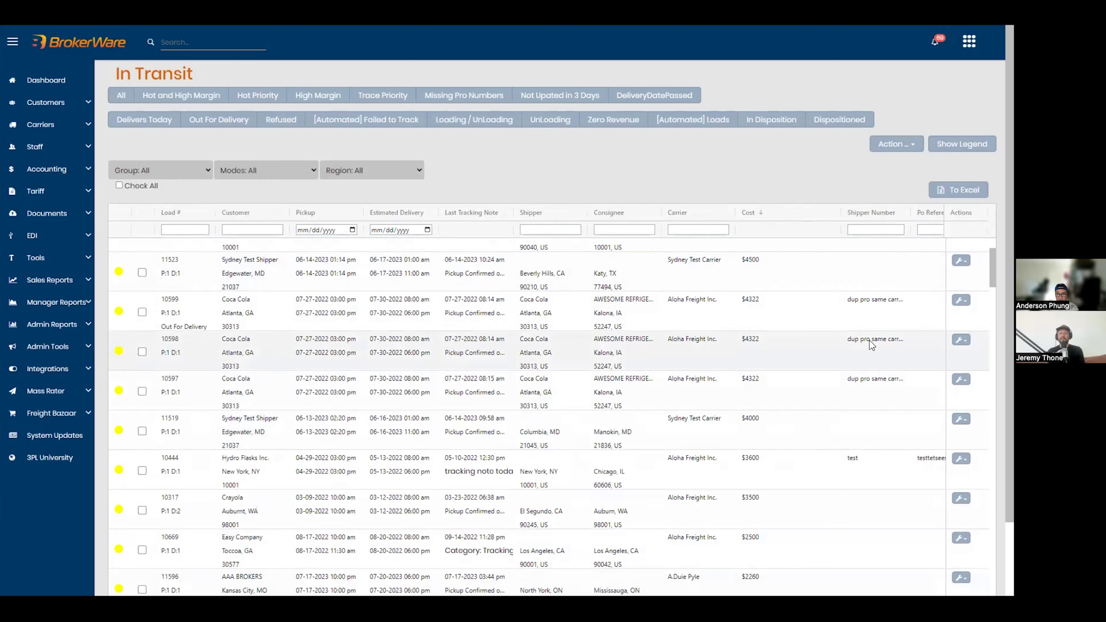
pyautogui.scroll(-10, 871, 344)
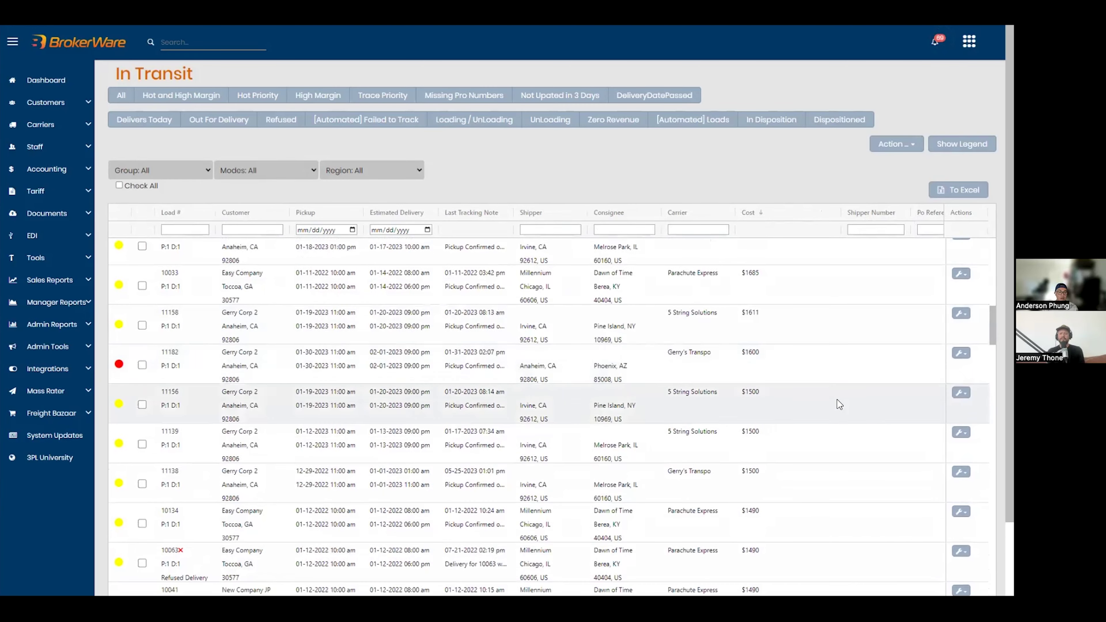
pyautogui.scroll(15, 839, 404)
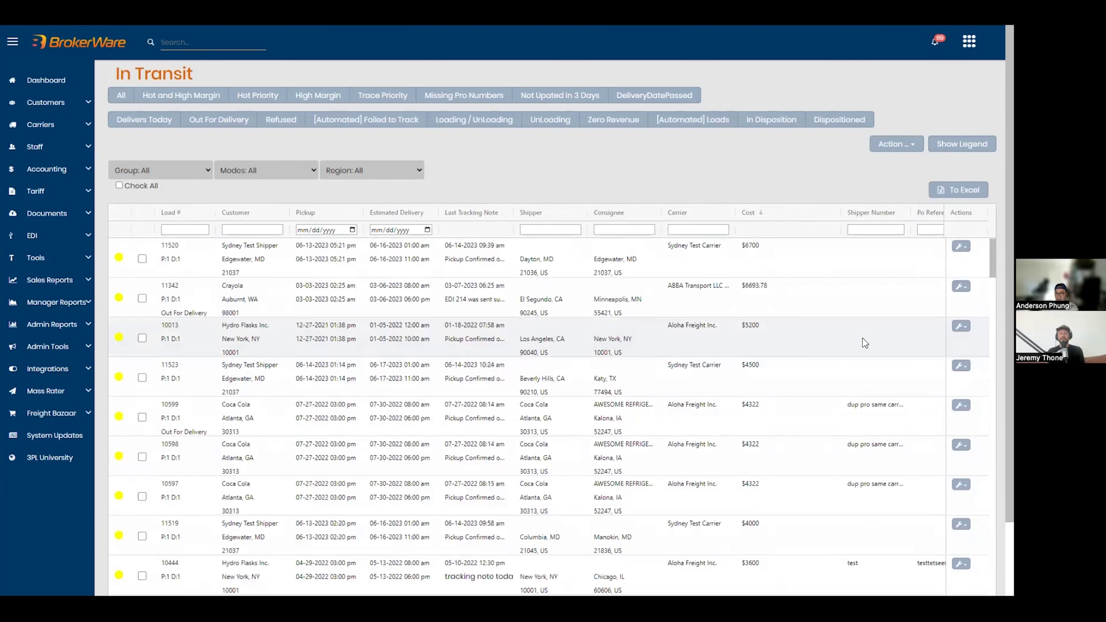
# - View the first listed load's shipment profile, then reopen In Transit from the dashboard and check its column order
pyautogui.click(173, 247)
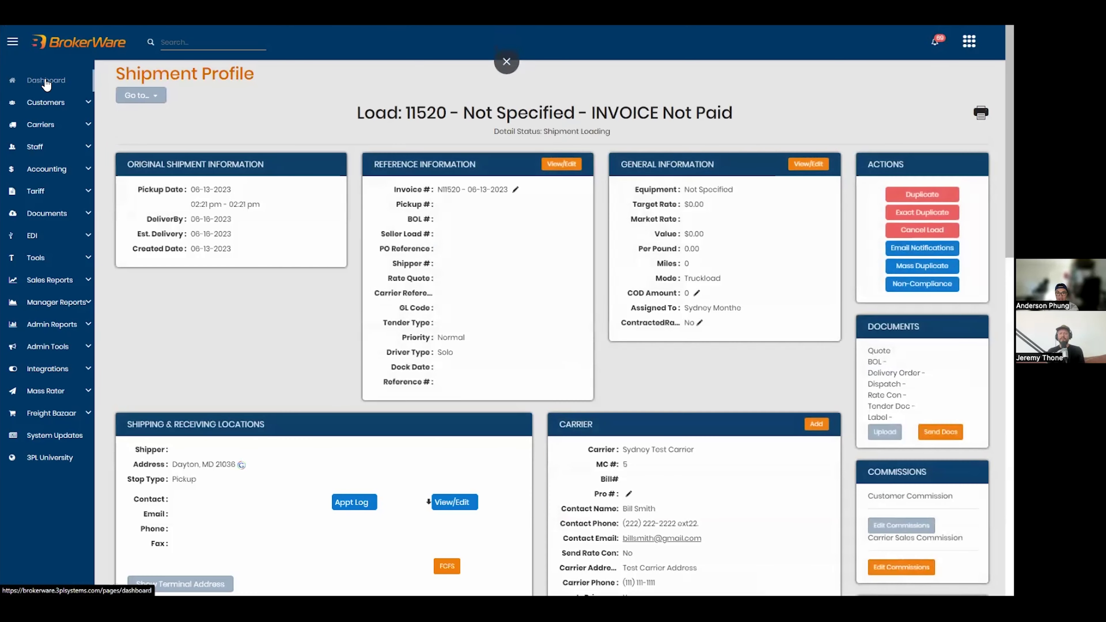
pyautogui.click(46, 81)
pyautogui.click(747, 217)
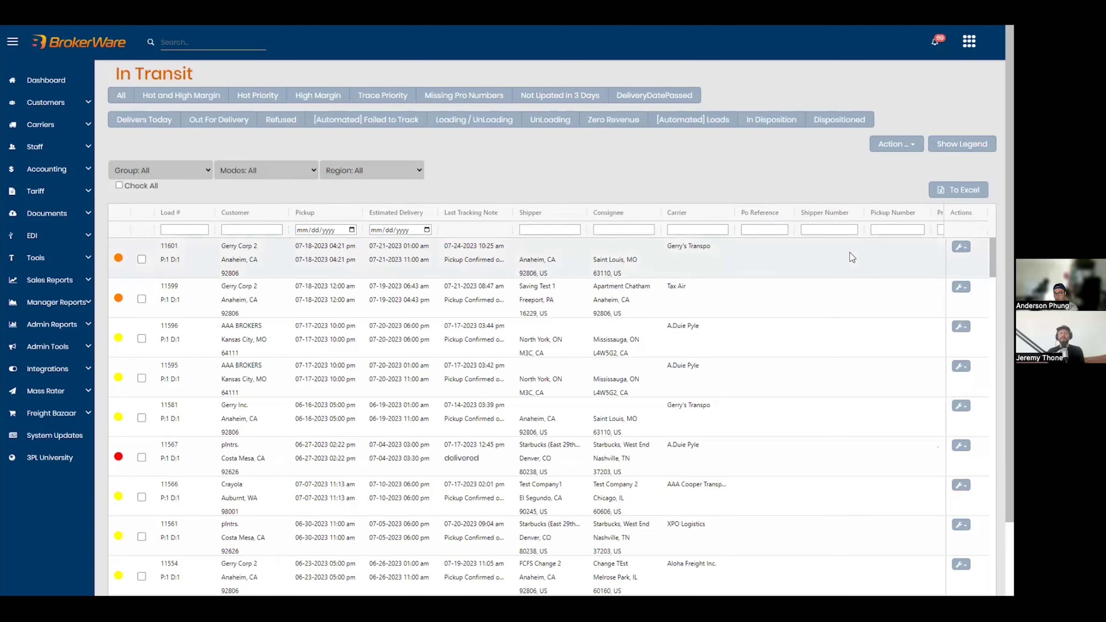
pyautogui.hscroll(7, 850, 252)
pyautogui.hscroll(-7, 850, 253)
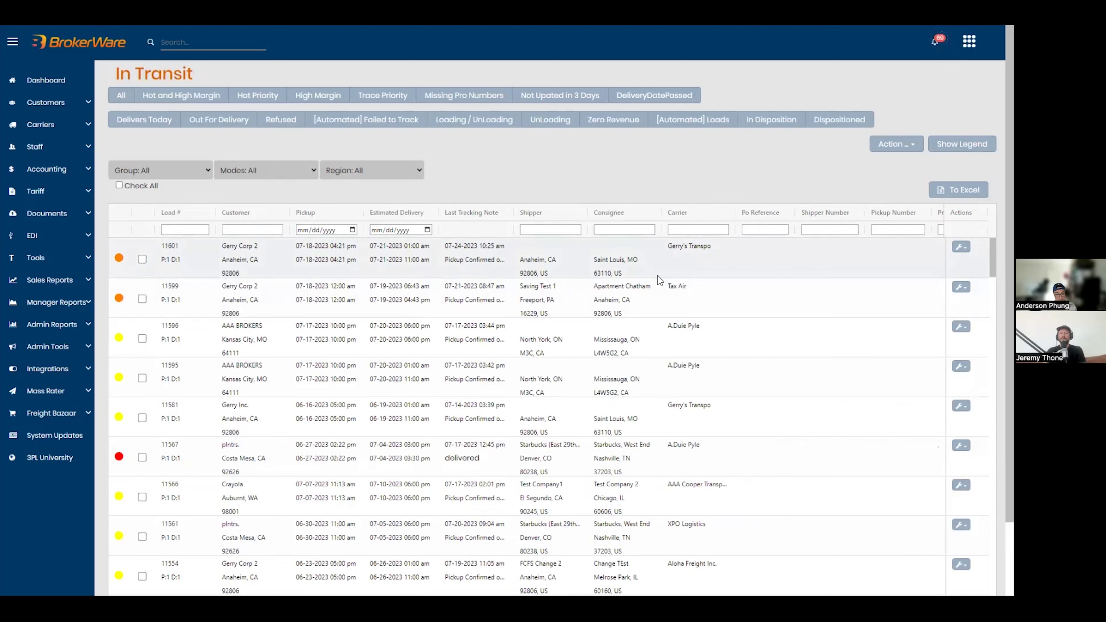
# - Open Tile Configuration and review the column layouts of the Delivered, In Transit, Confirm Pickups, Booked Covered and Booked Not Covered tiles
pyautogui.click(51, 347)
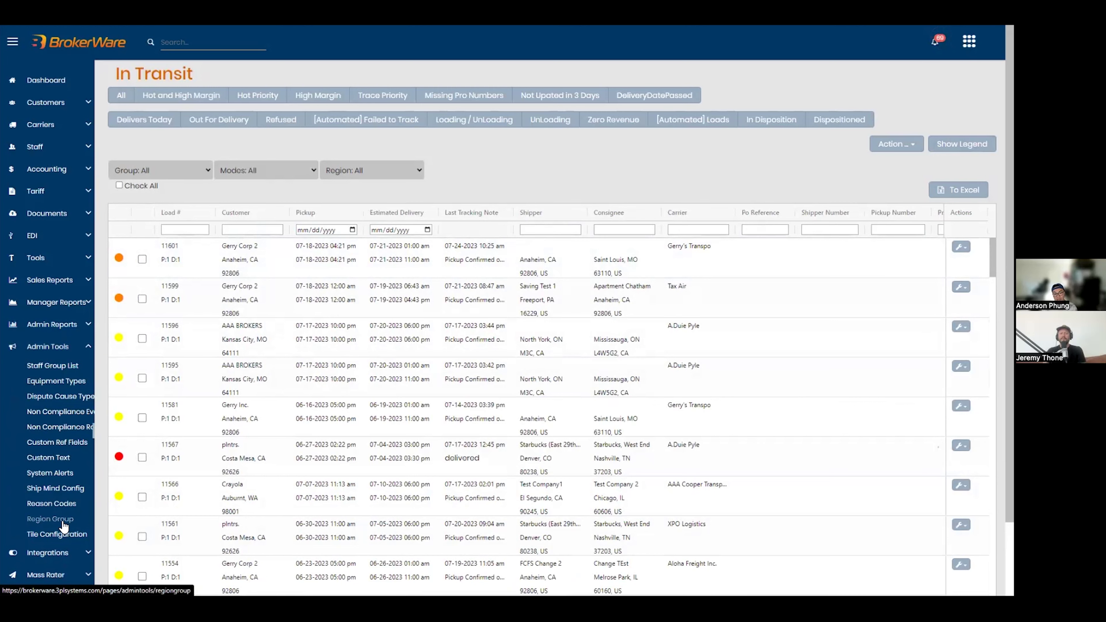
pyautogui.click(66, 539)
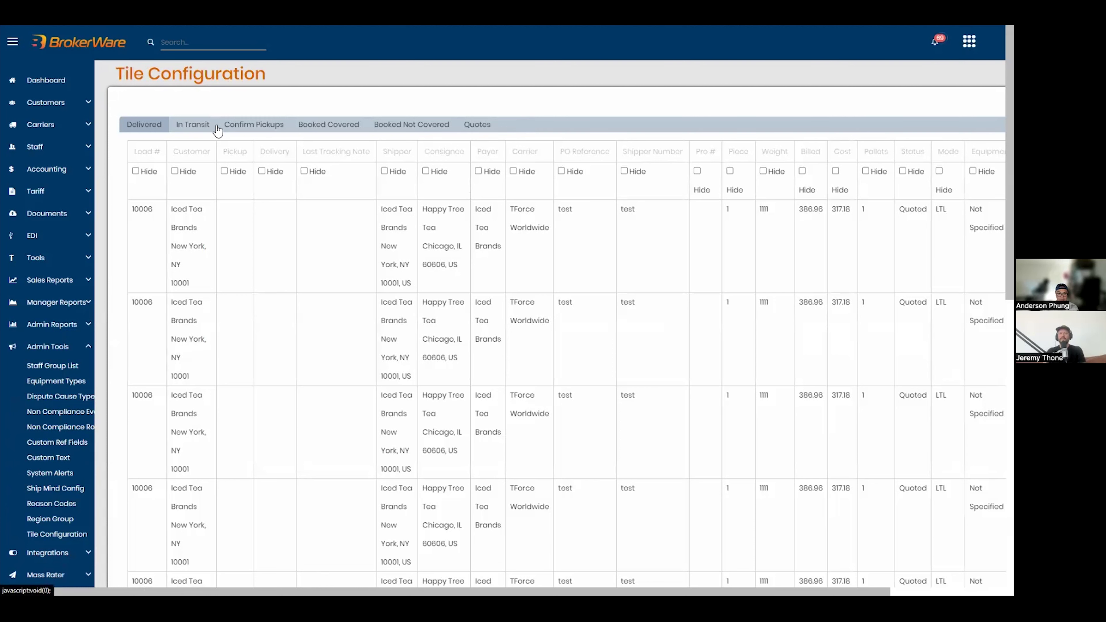
pyautogui.click(188, 130)
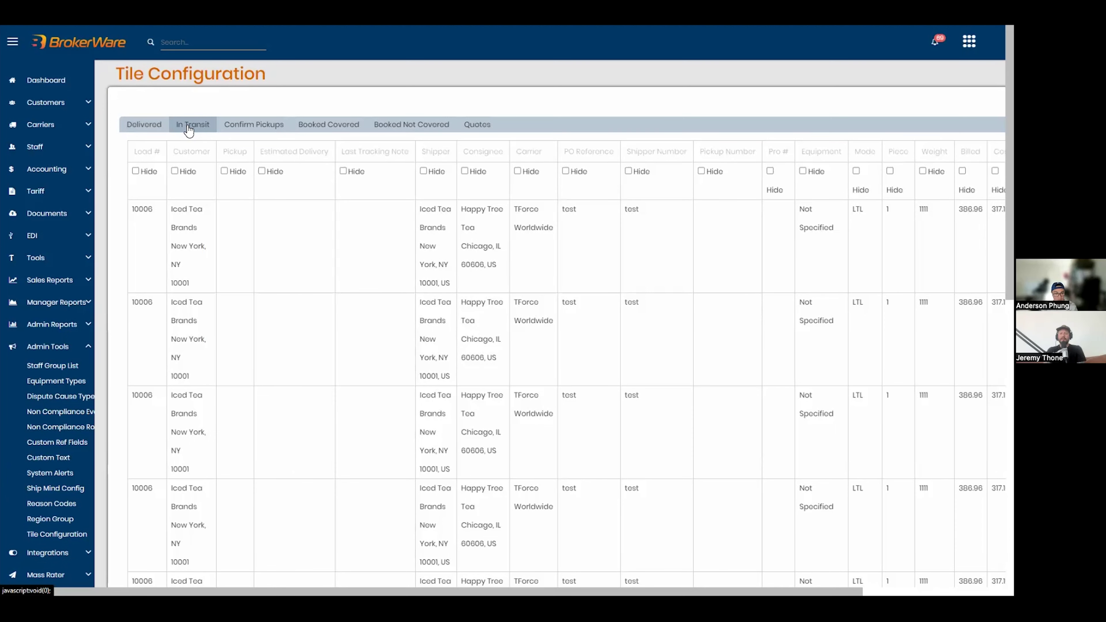
pyautogui.click(156, 128)
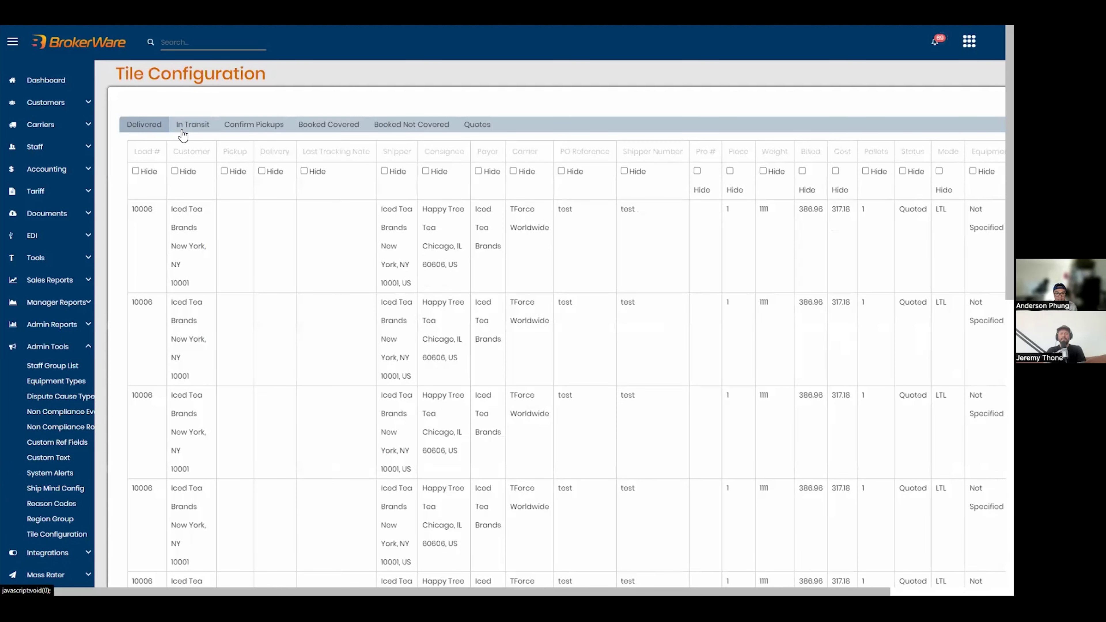
pyautogui.click(182, 130)
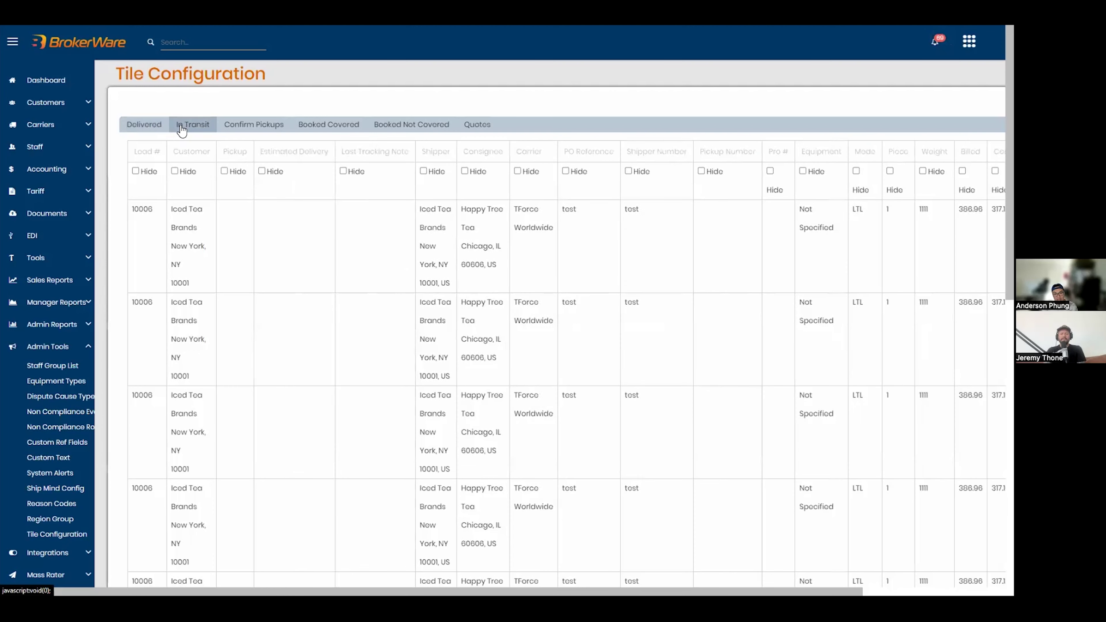
pyautogui.click(255, 129)
pyautogui.click(344, 128)
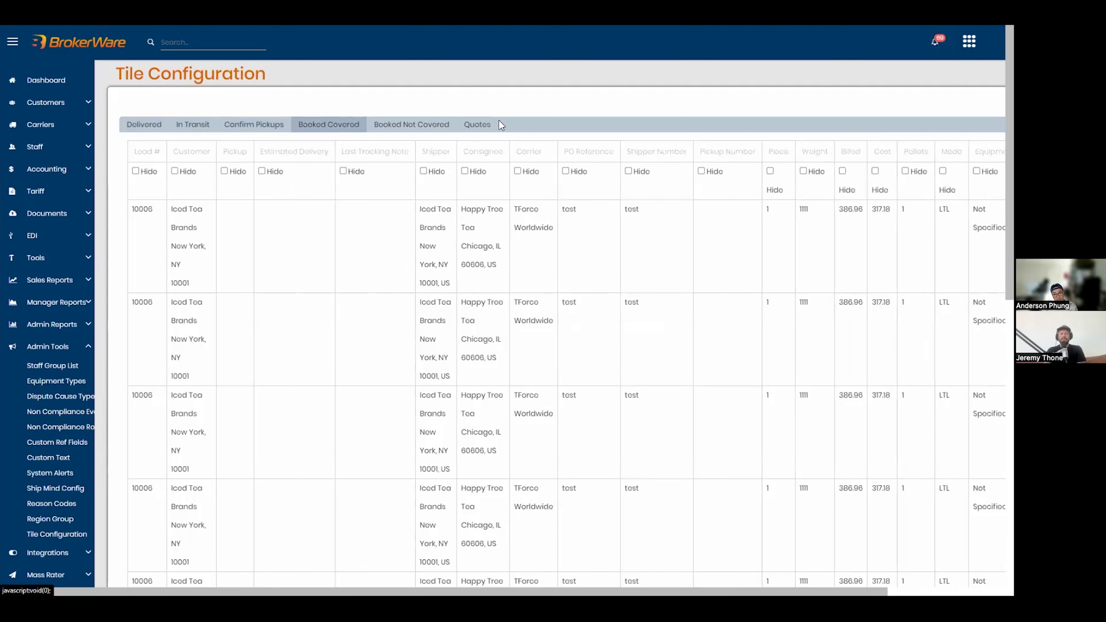
pyautogui.click(418, 127)
pyautogui.click(350, 128)
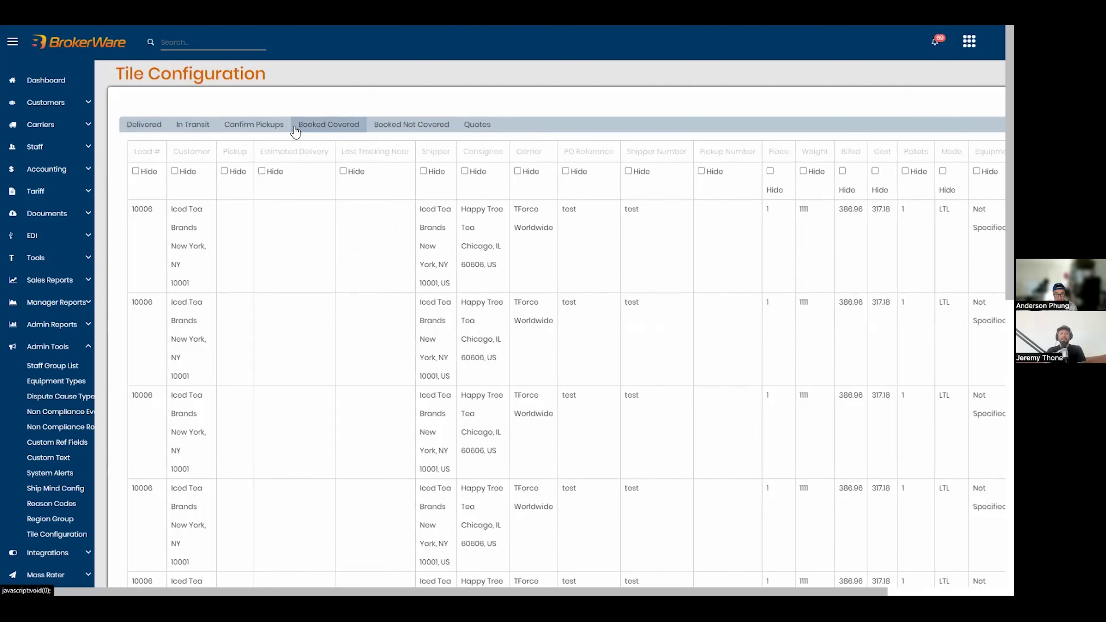
pyautogui.click(221, 133)
pyautogui.click(172, 132)
pyautogui.click(155, 128)
# - Move the Cost column between Carrier and PO Reference in the In Transit tile configuration and save it
pyautogui.click(197, 132)
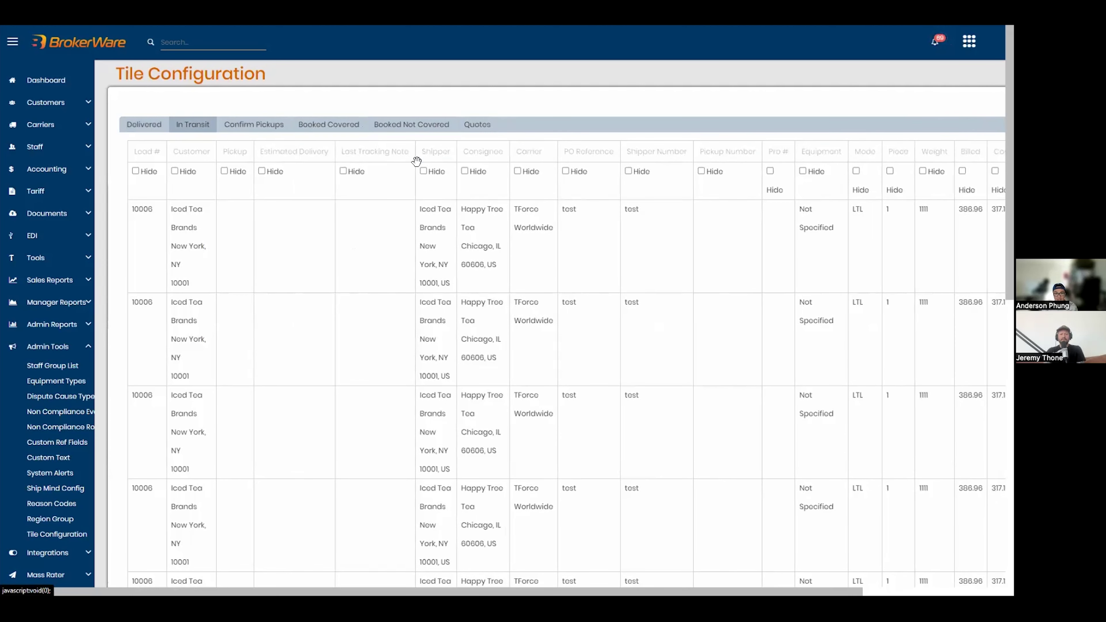
pyautogui.hscroll(5, 864, 226)
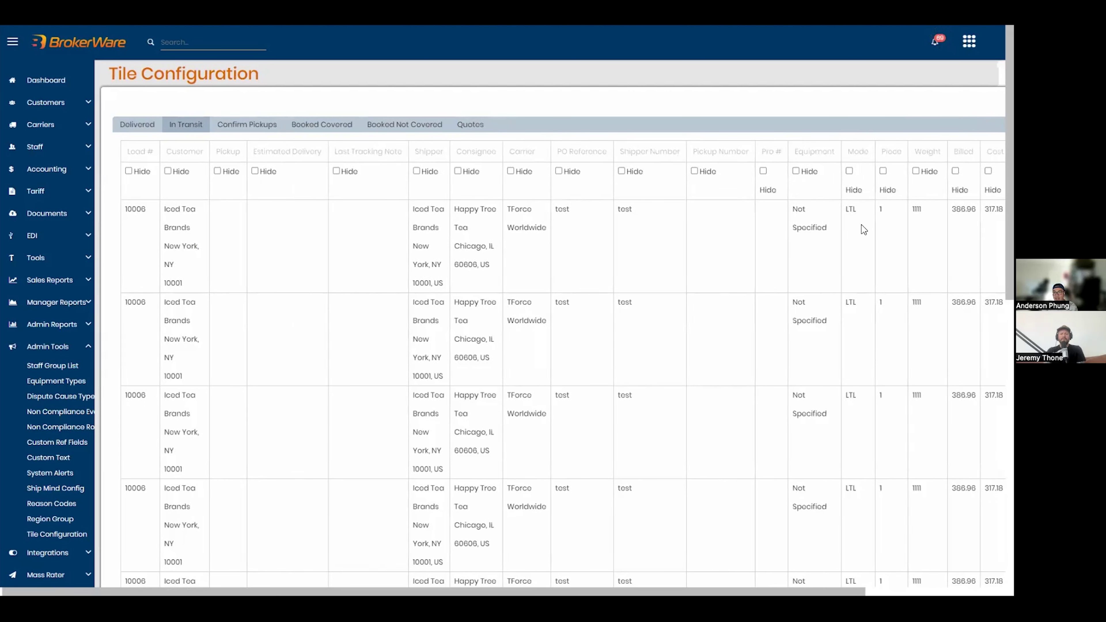
pyautogui.moveTo(860, 158); pyautogui.dragTo(213, 159)
pyautogui.moveTo(514, 149); pyautogui.dragTo(581, 158)
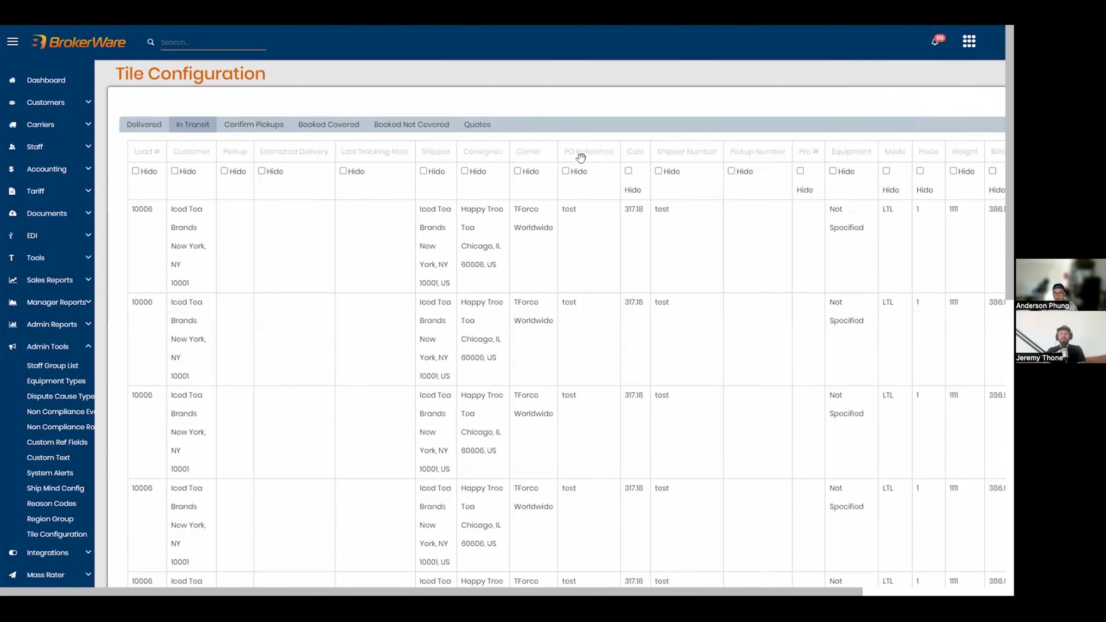
pyautogui.moveTo(651, 154); pyautogui.dragTo(583, 148)
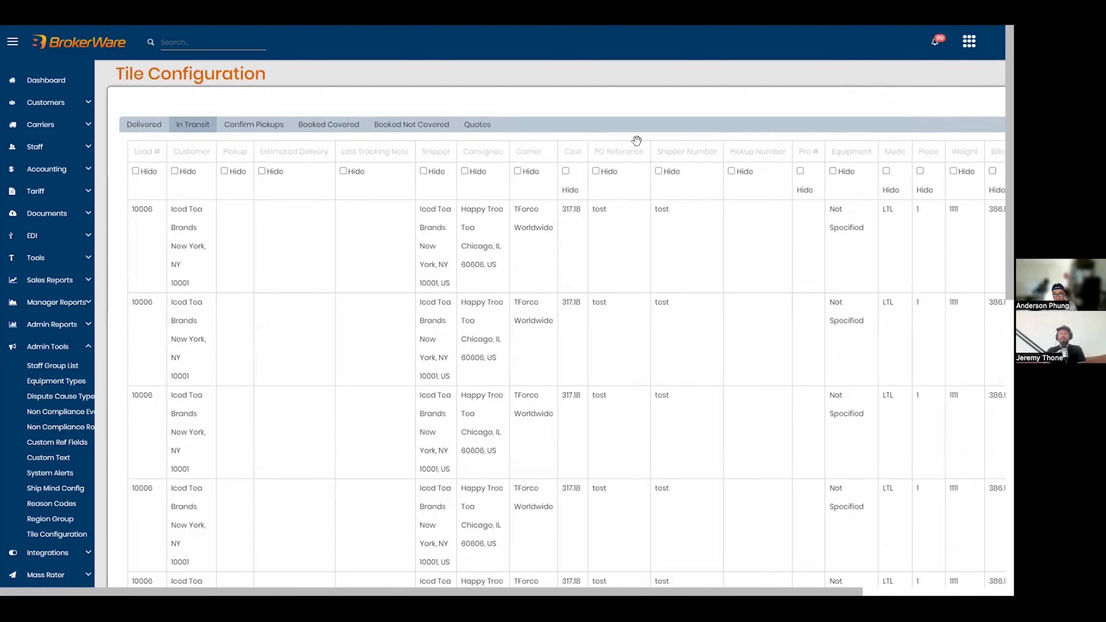
pyautogui.hscroll(5, 639, 141)
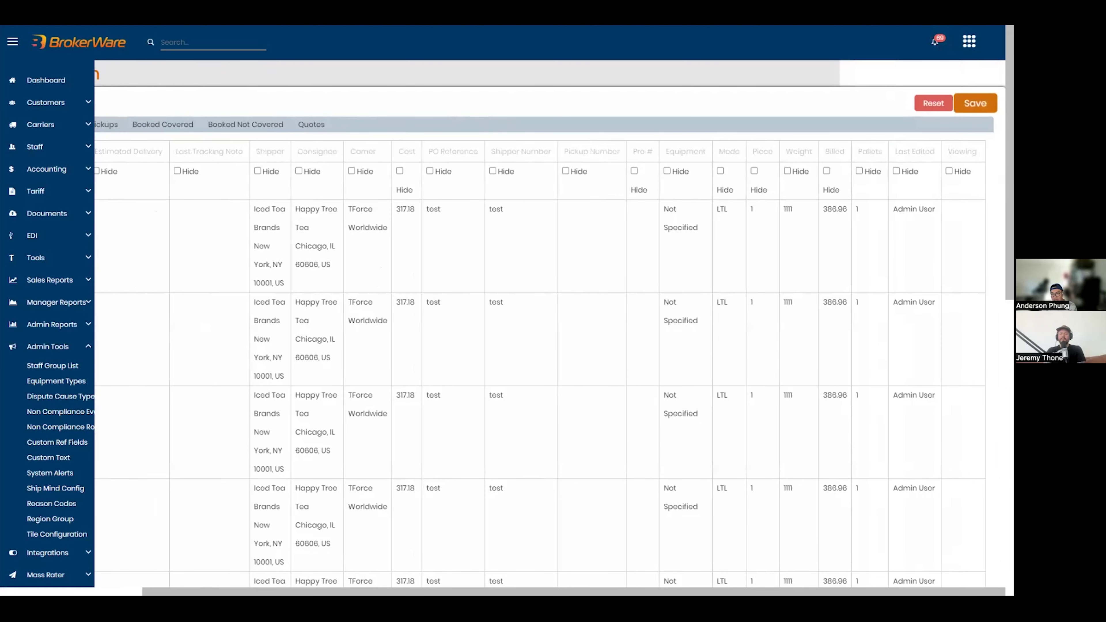
pyautogui.click(975, 103)
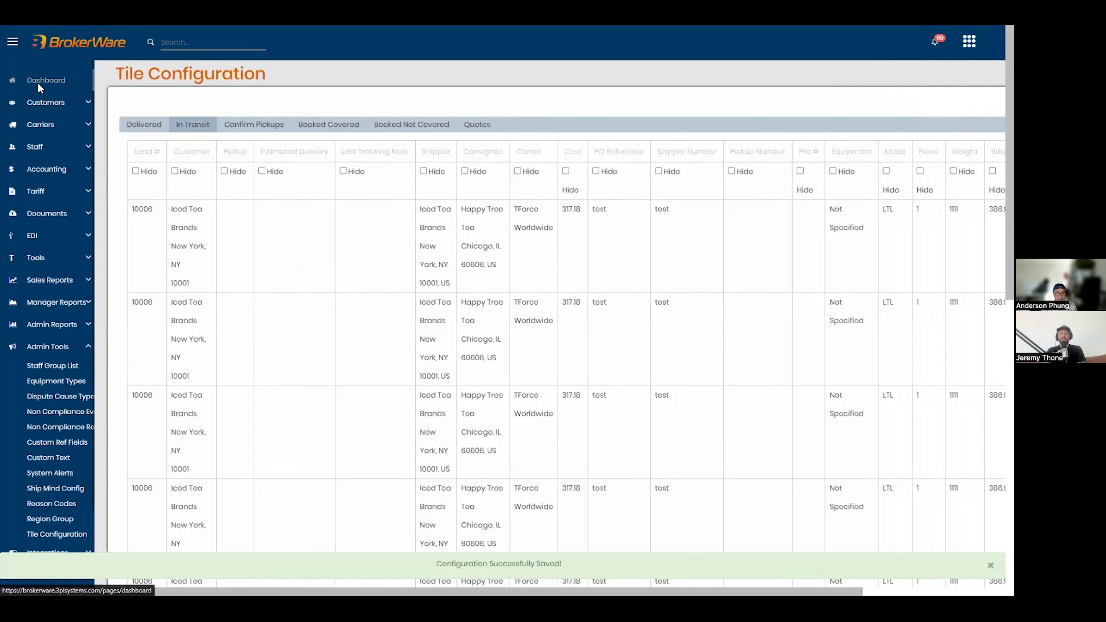
# - Reopen the In Transit loads from the dashboard and check the placement of the Cost column
pyautogui.click(39, 87)
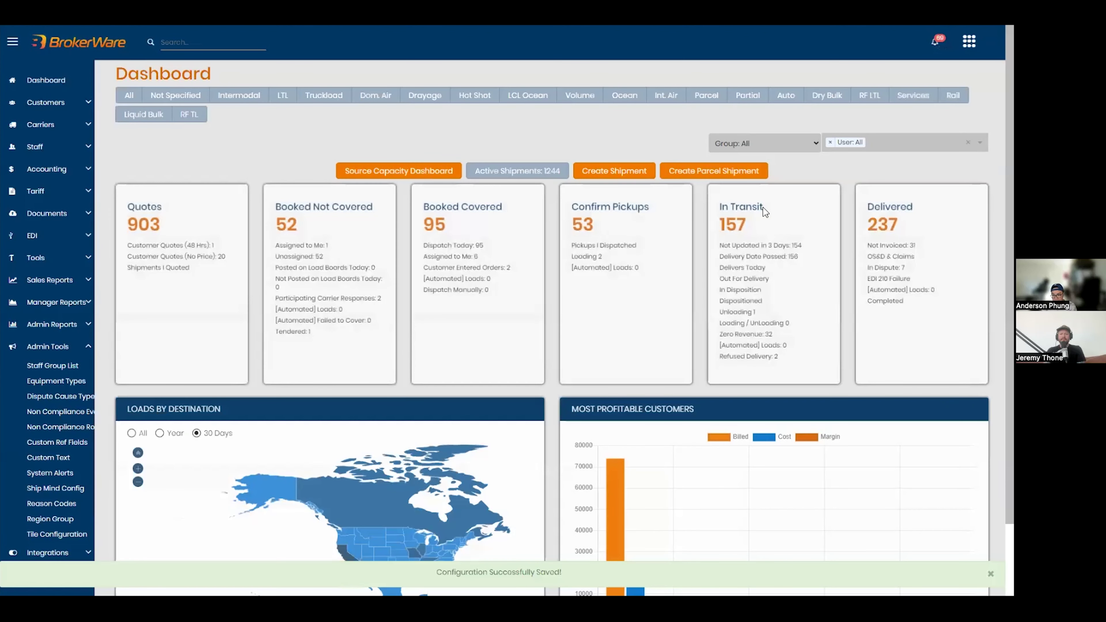
pyautogui.click(759, 209)
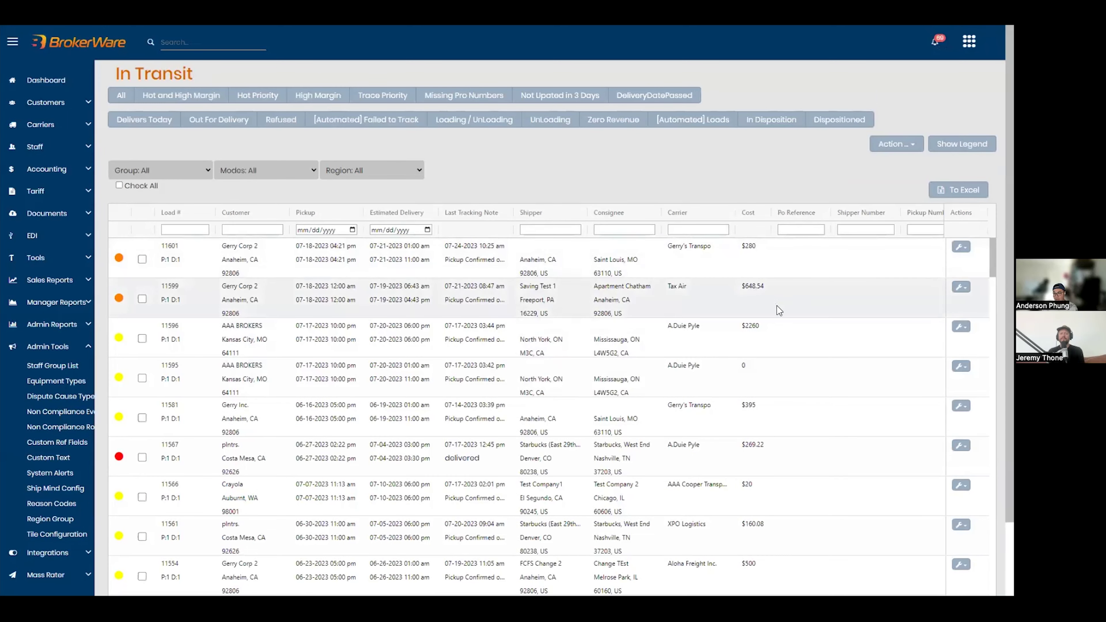
pyautogui.scroll(-3, 747, 282)
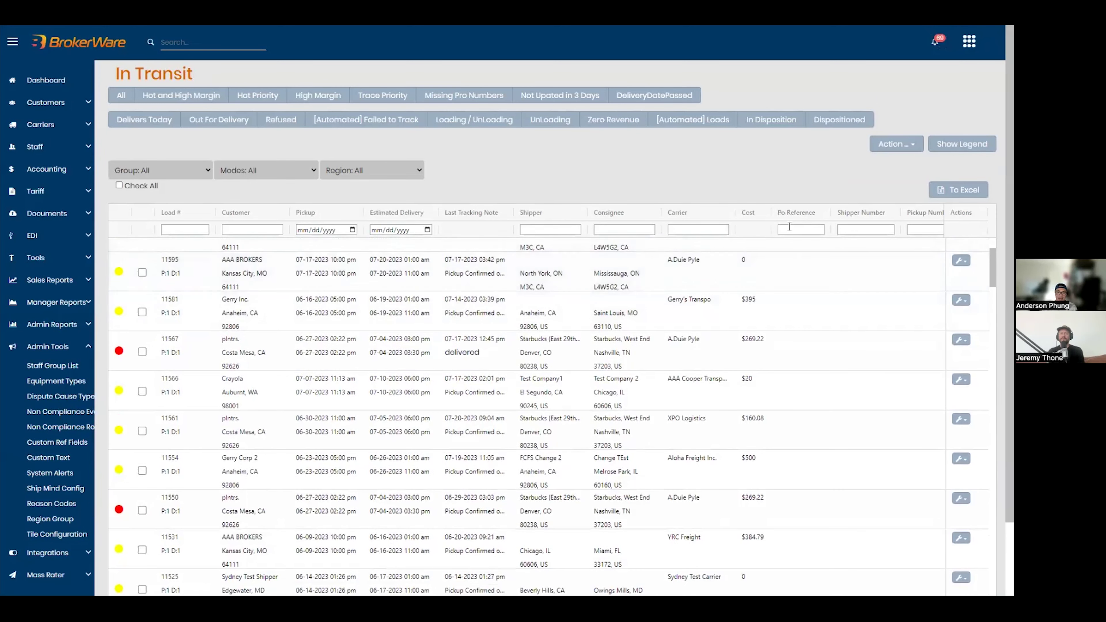
# - Reset the In Transit tile configuration to its default column layout and go back to the dashboard
pyautogui.click(68, 535)
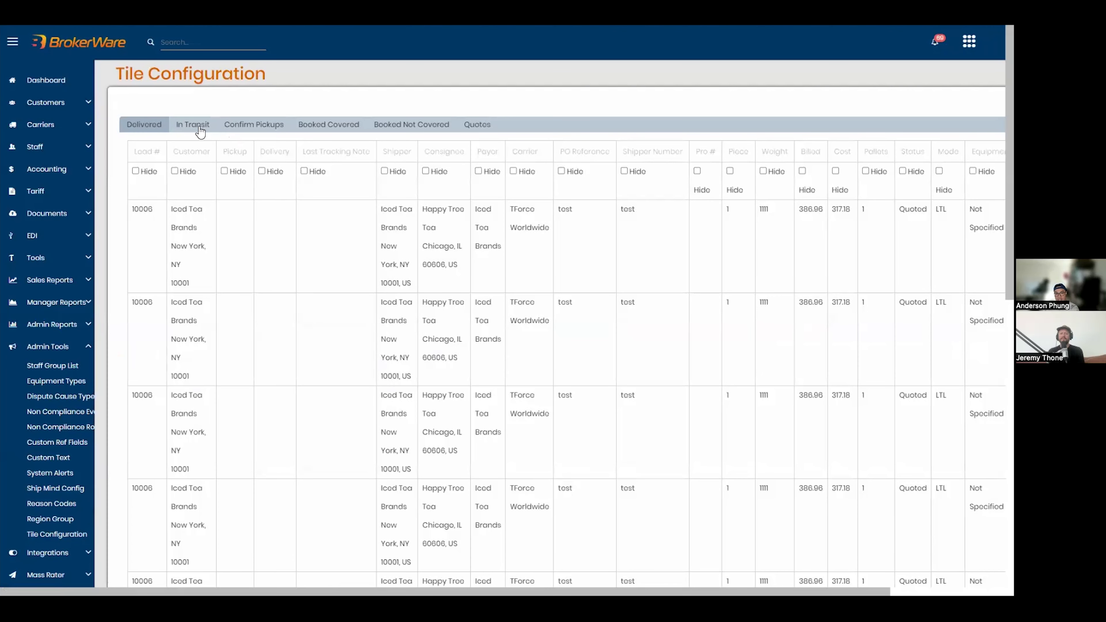
pyautogui.click(200, 131)
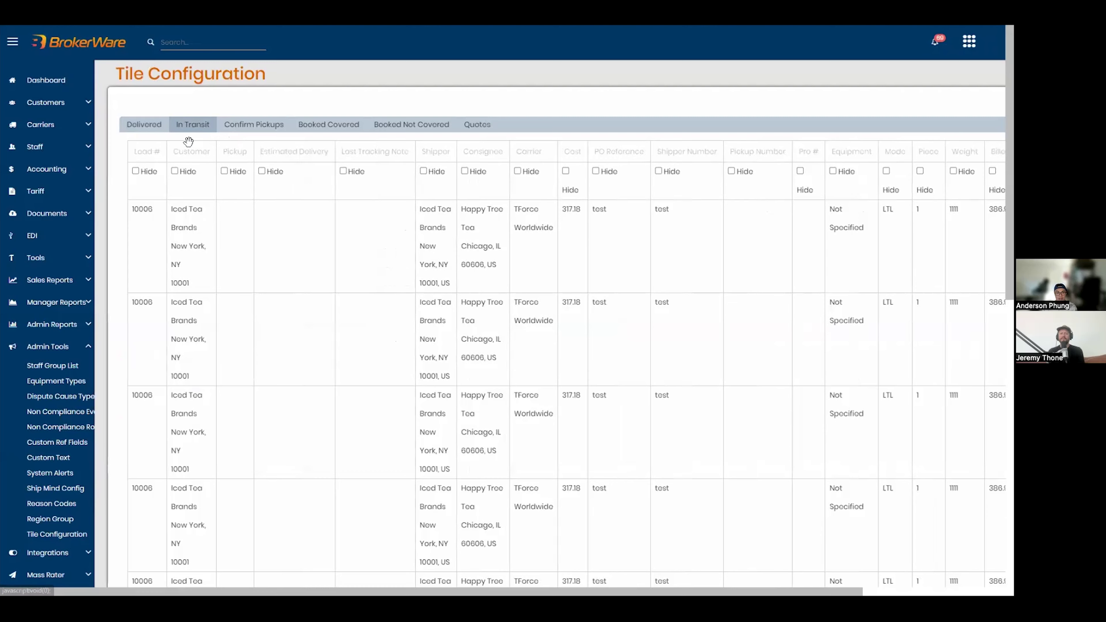
pyautogui.hscroll(5, 790, 104)
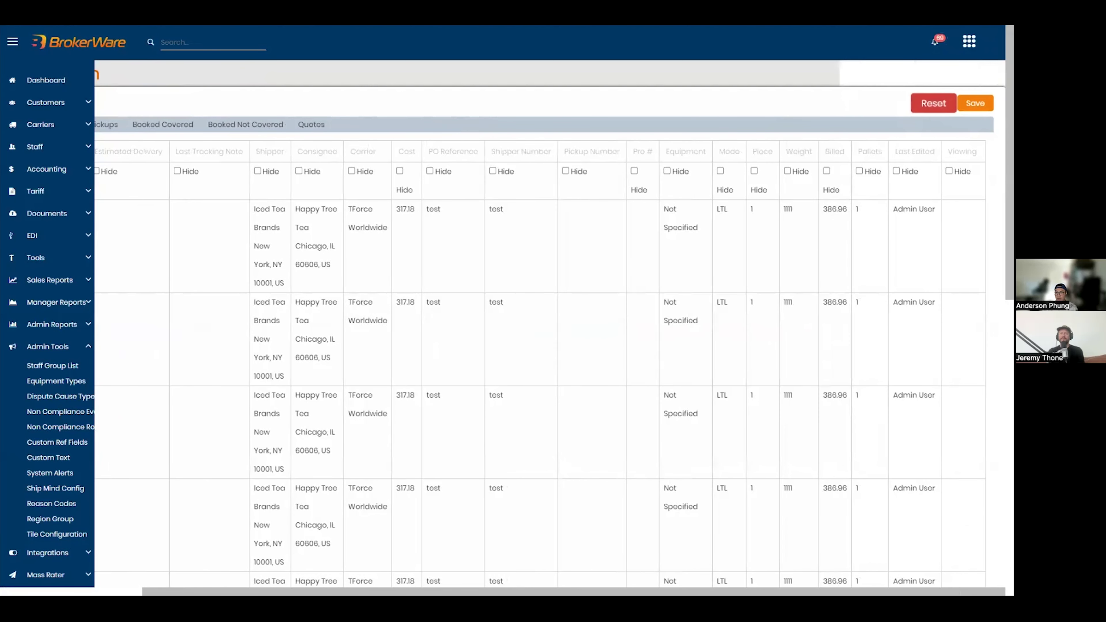
pyautogui.click(933, 102)
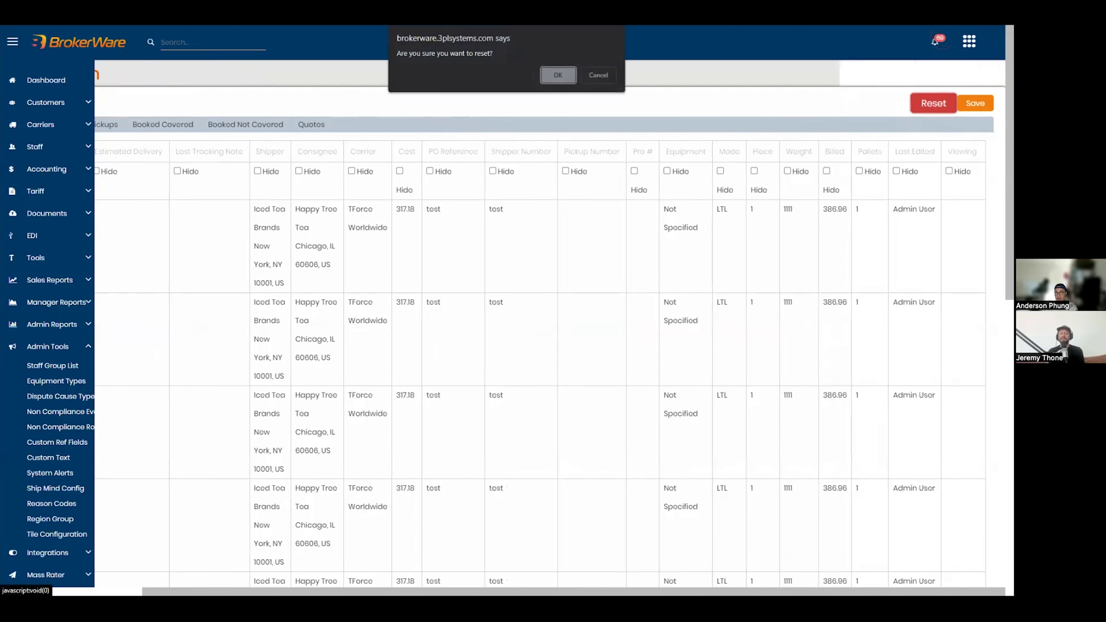
pyautogui.click(559, 77)
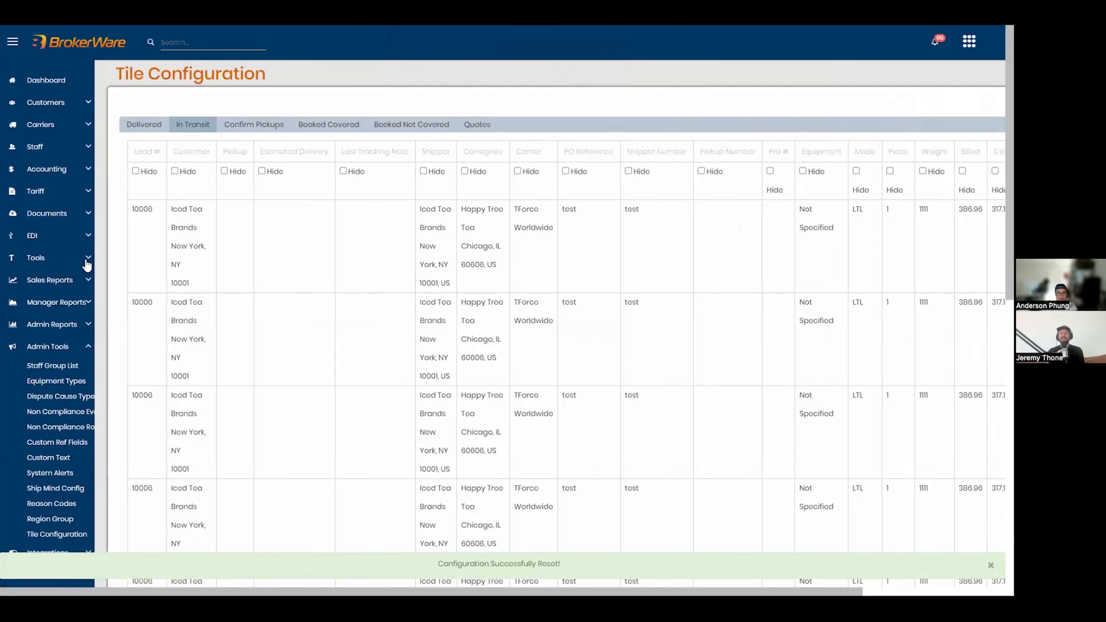
pyautogui.click(48, 80)
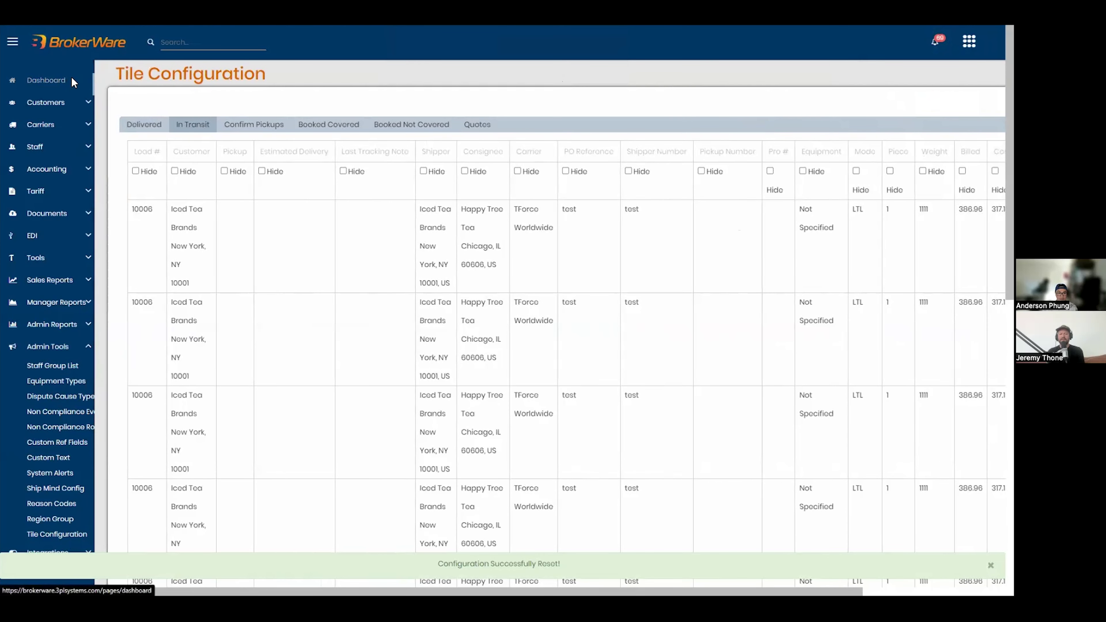